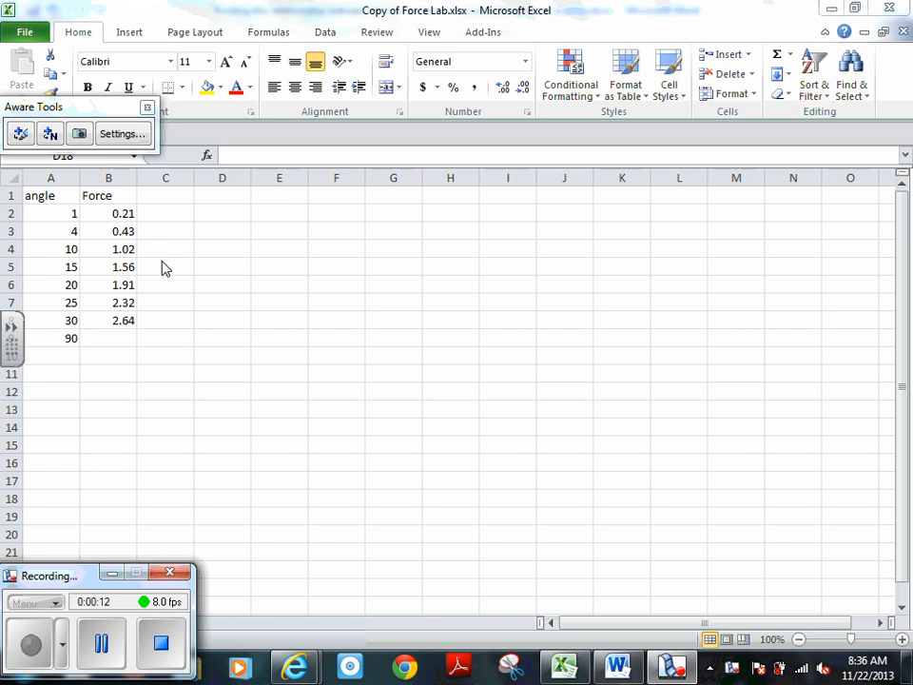
# - Close the floating Aware Tools palette and leave the highlighter annotation mode, discarding its stroke over the angle data
pyautogui.click(147, 108)
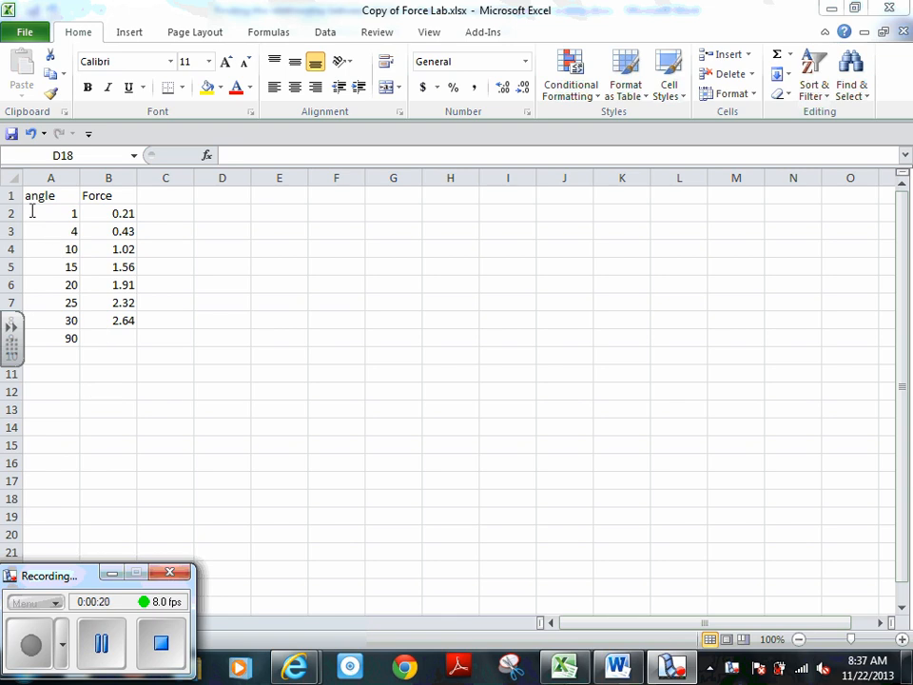
pyautogui.moveTo(27, 210); pyautogui.dragTo(69, 250)
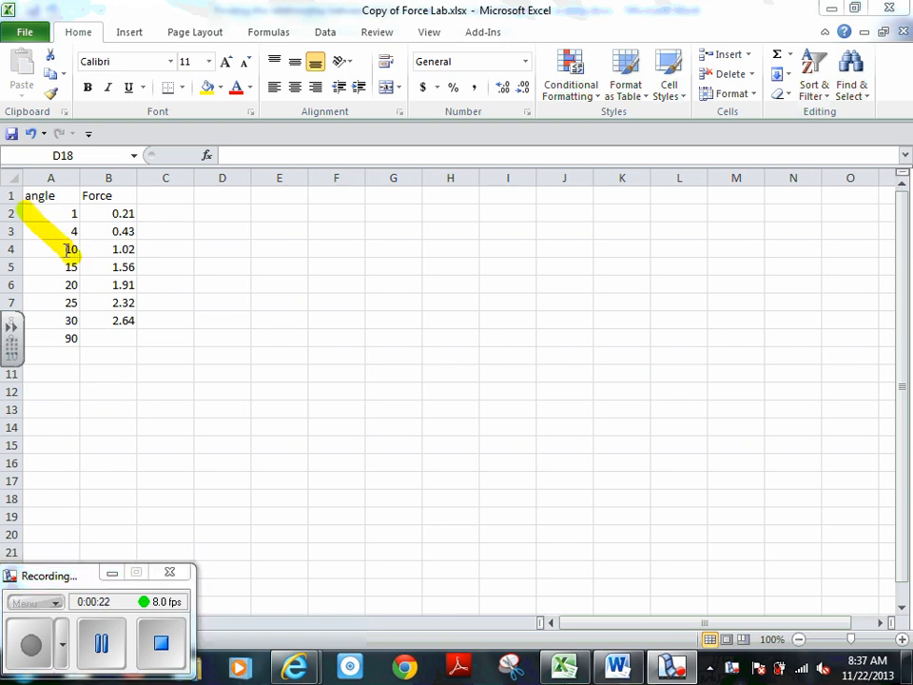
pyautogui.click(11, 328)
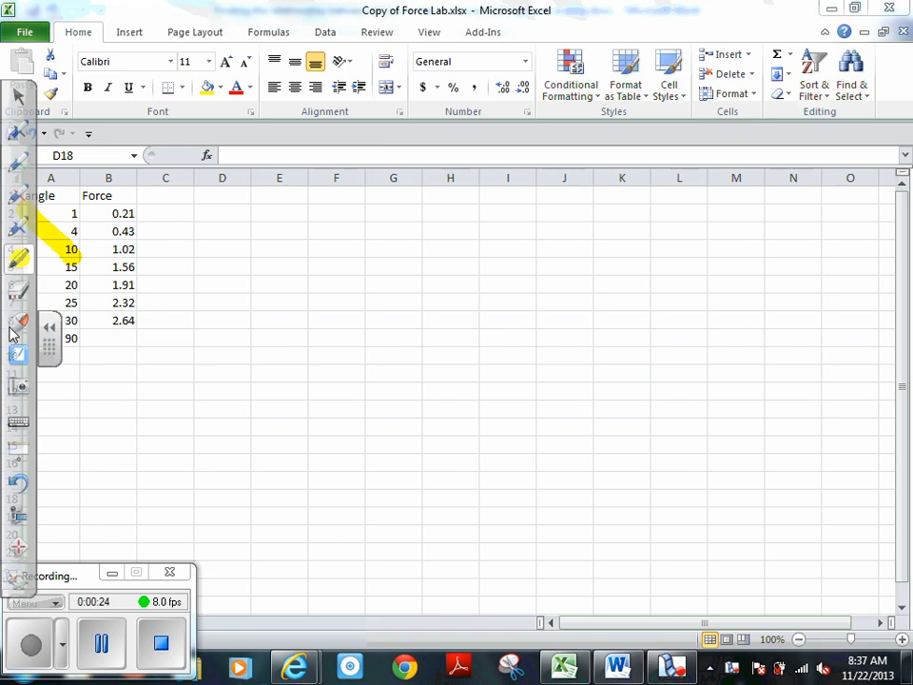
pyautogui.click(21, 255)
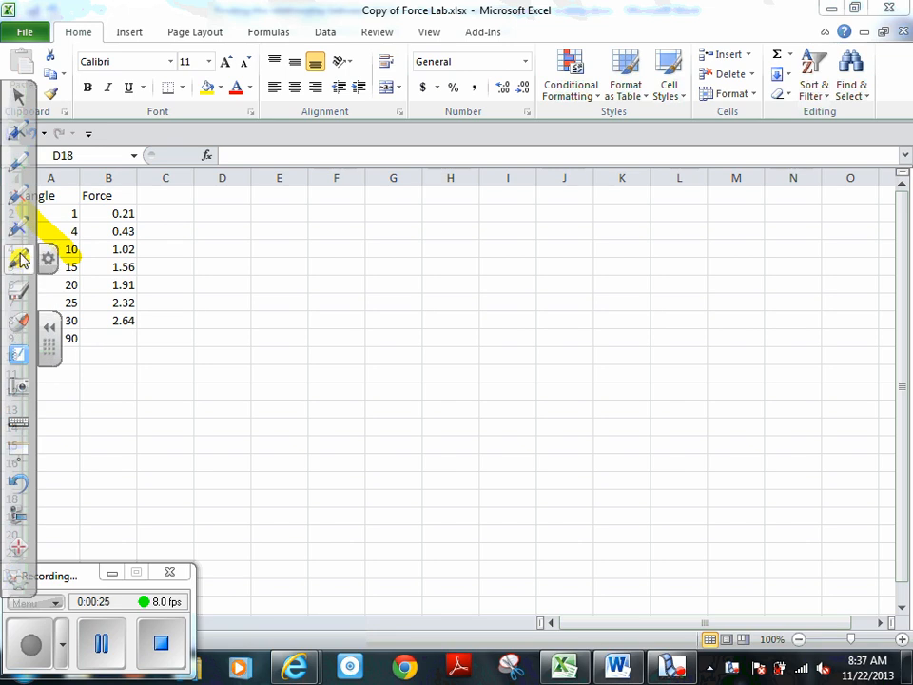
pyautogui.click(110, 653)
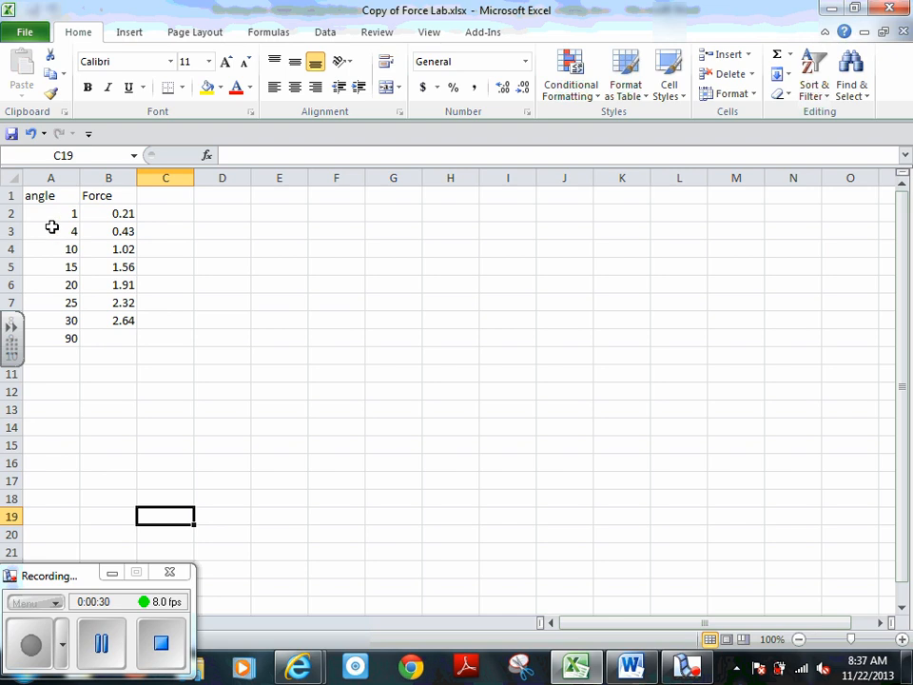
# - Insert a markers-only scatter chart from the angle and force values in A2:B9
pyautogui.click(49, 217)
pyautogui.moveTo(49, 217); pyautogui.dragTo(95, 332)
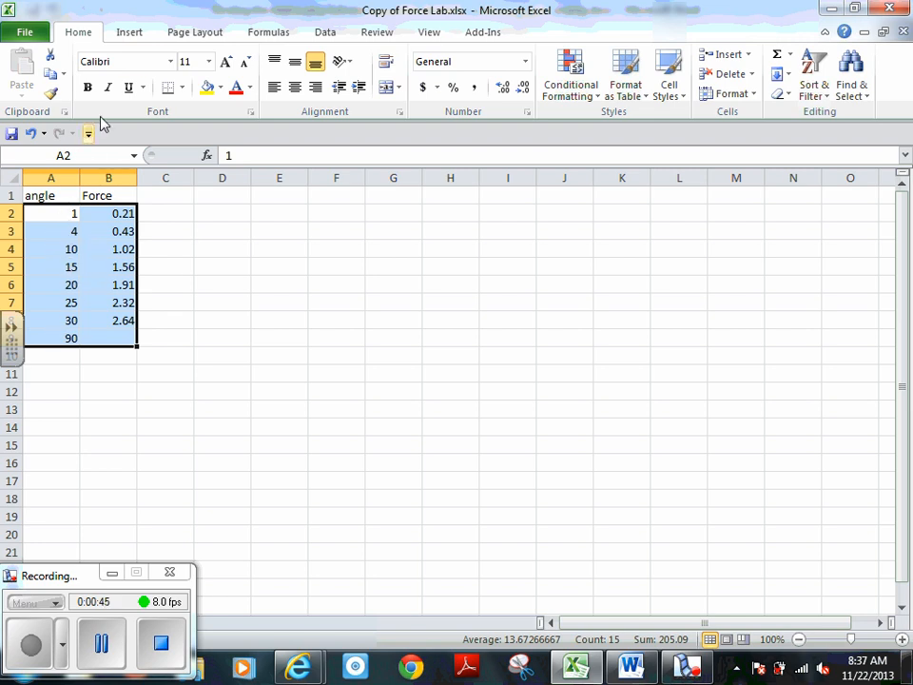
pyautogui.click(131, 34)
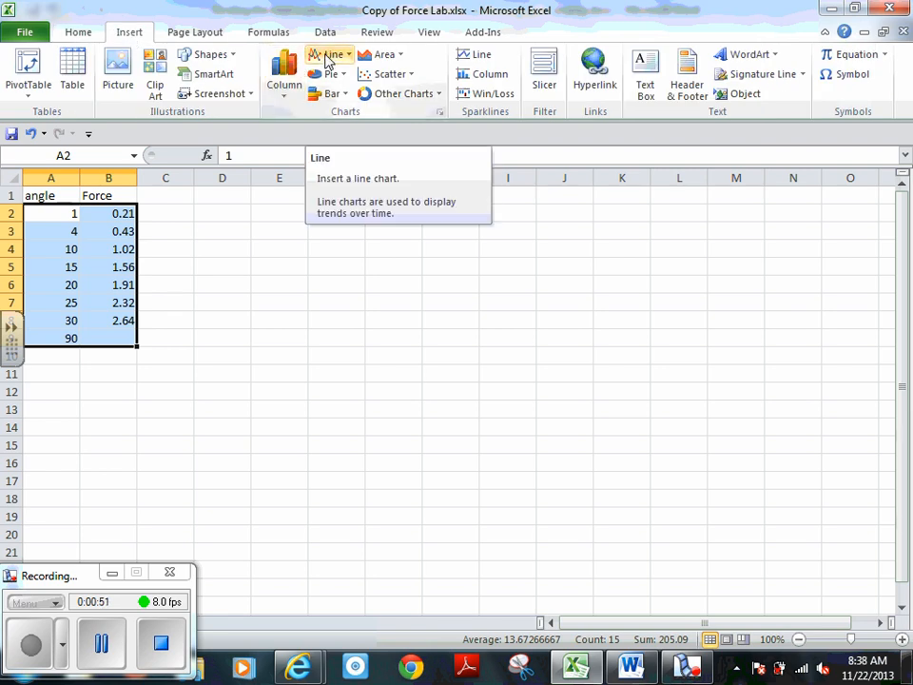
pyautogui.click(328, 57)
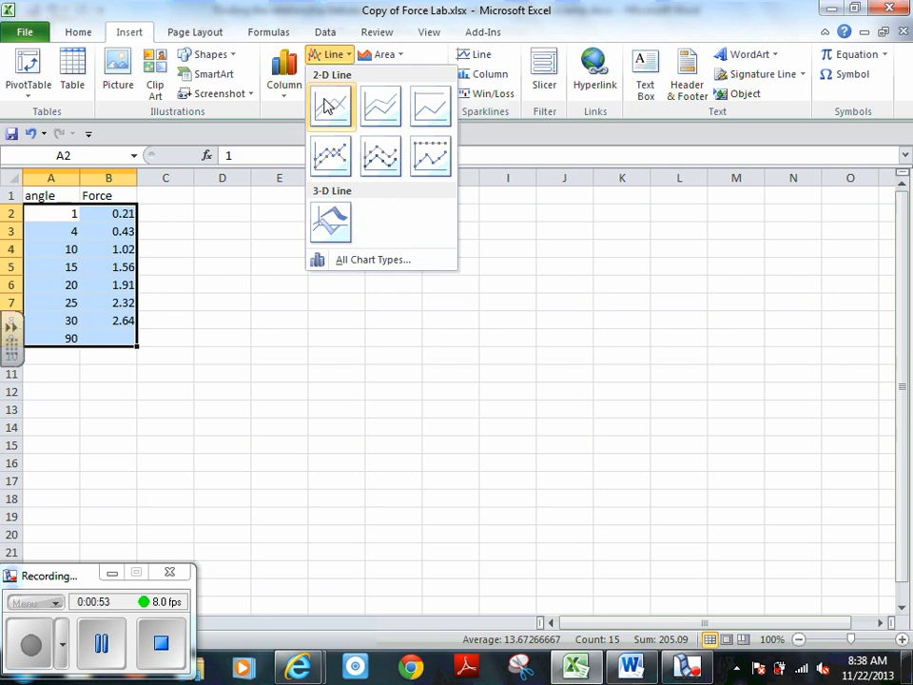
pyautogui.click(98, 642)
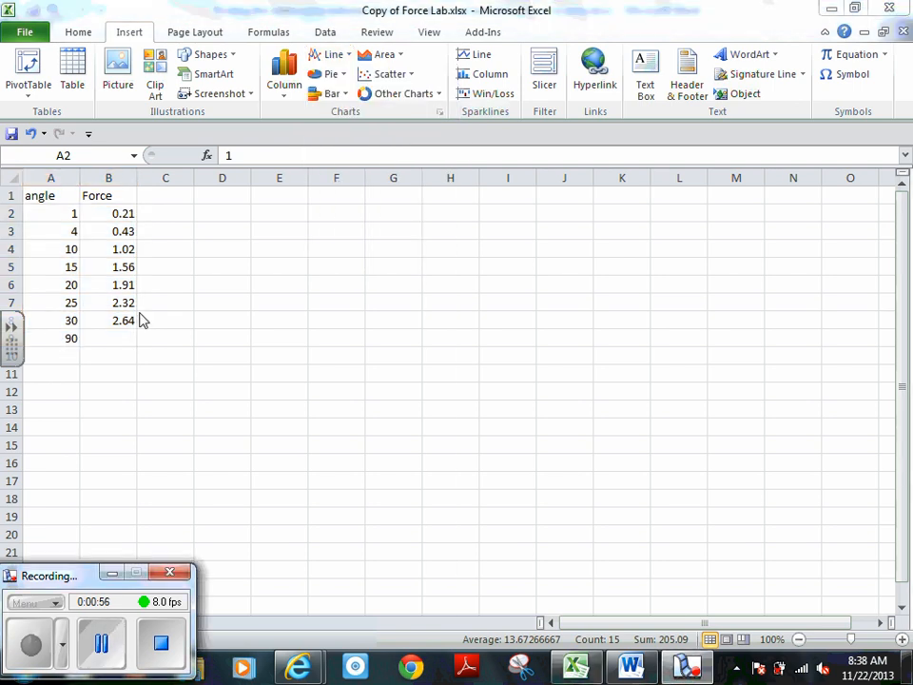
pyautogui.click(394, 79)
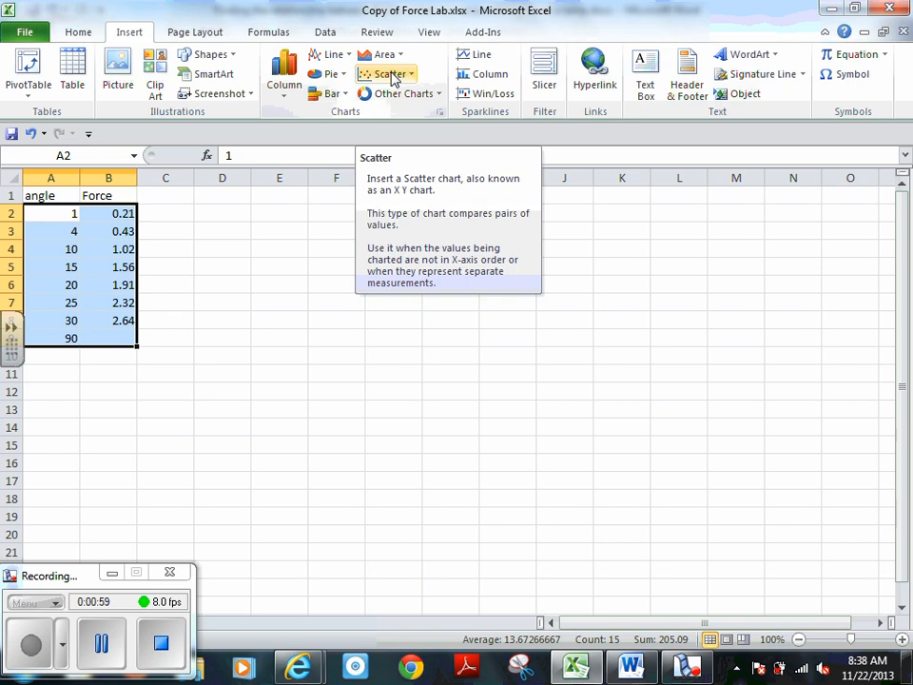
pyautogui.click(394, 77)
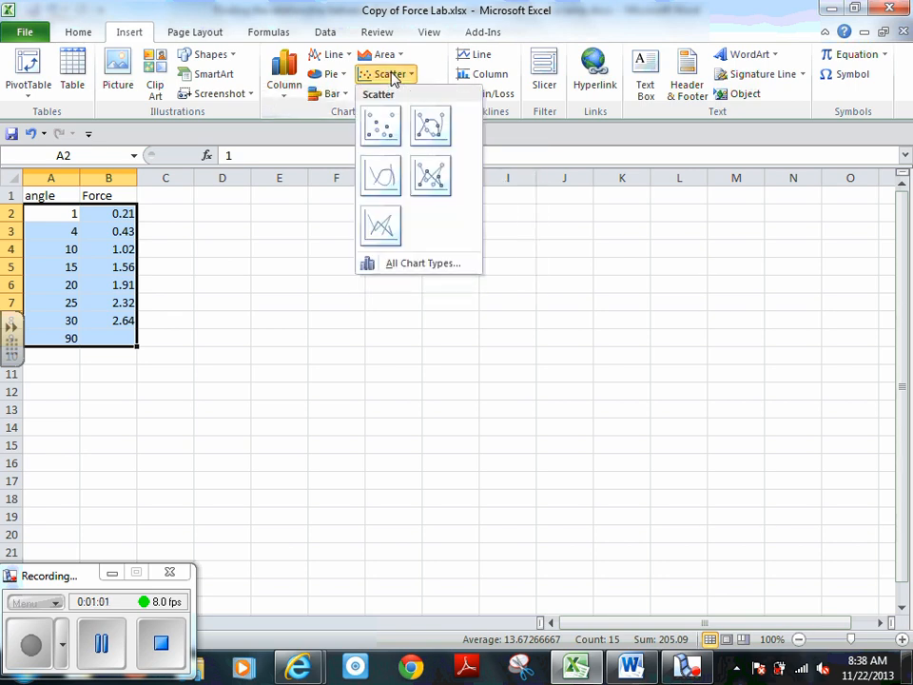
pyautogui.click(380, 135)
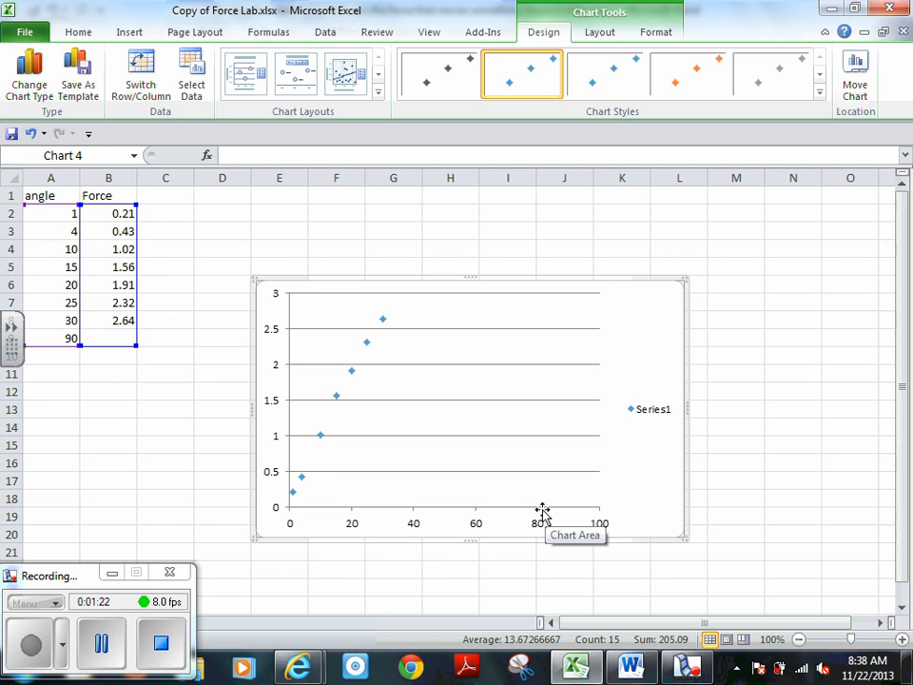
# - Add a linear trendline to the scatter chart's data series and move the chart down and to the right, away from the data
pyautogui.click(352, 373)
pyautogui.rightClick(353, 378)
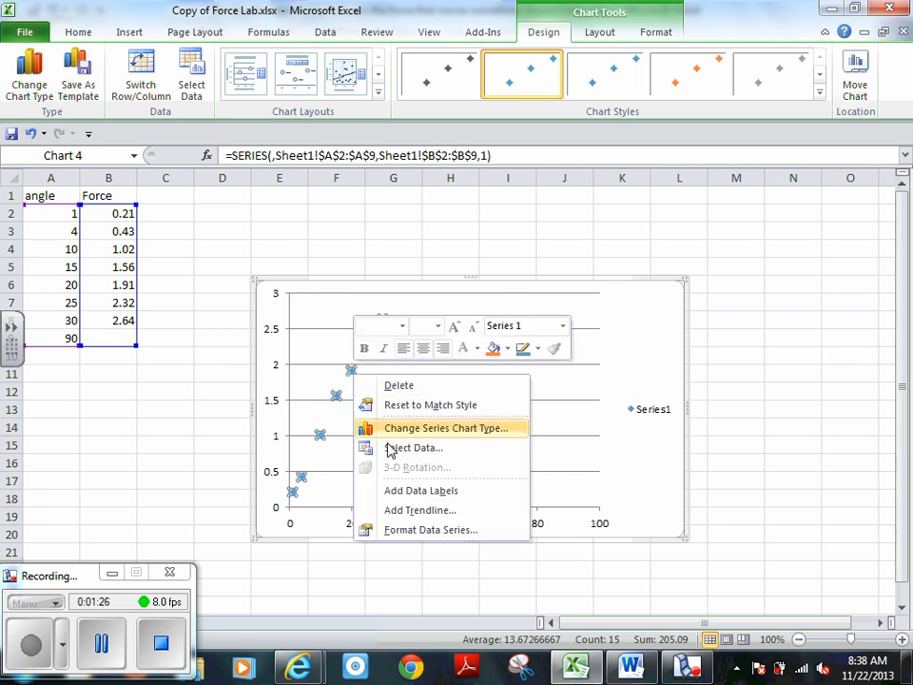
pyautogui.click(403, 511)
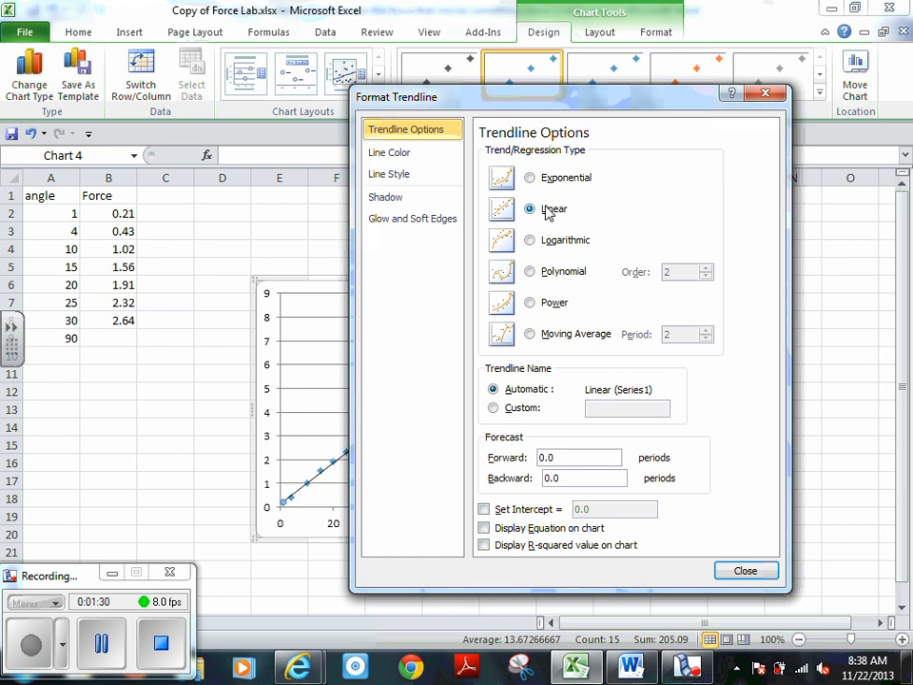
pyautogui.click(747, 570)
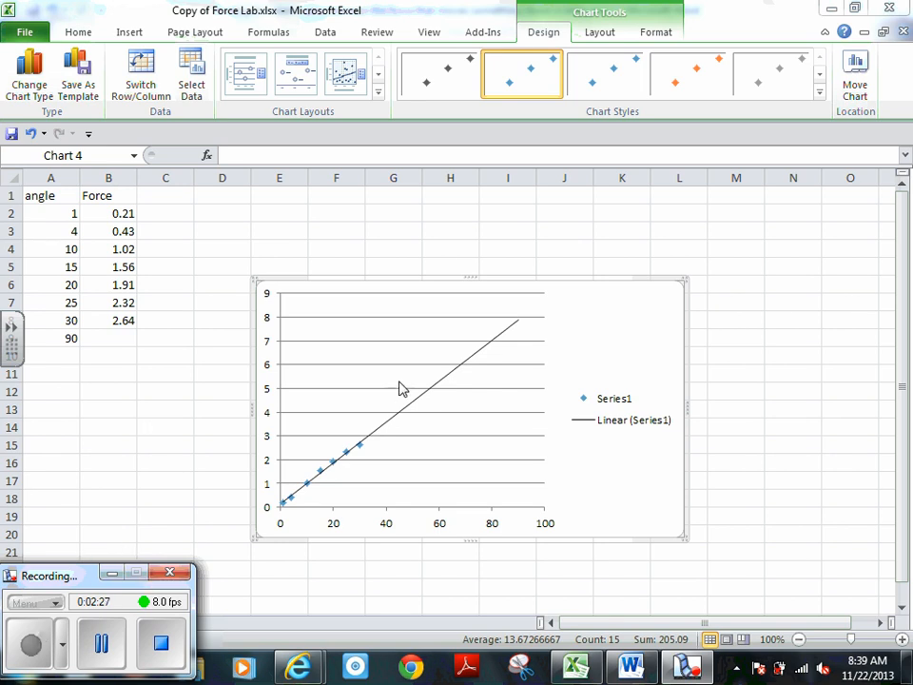
pyautogui.moveTo(620, 300); pyautogui.dragTo(837, 394)
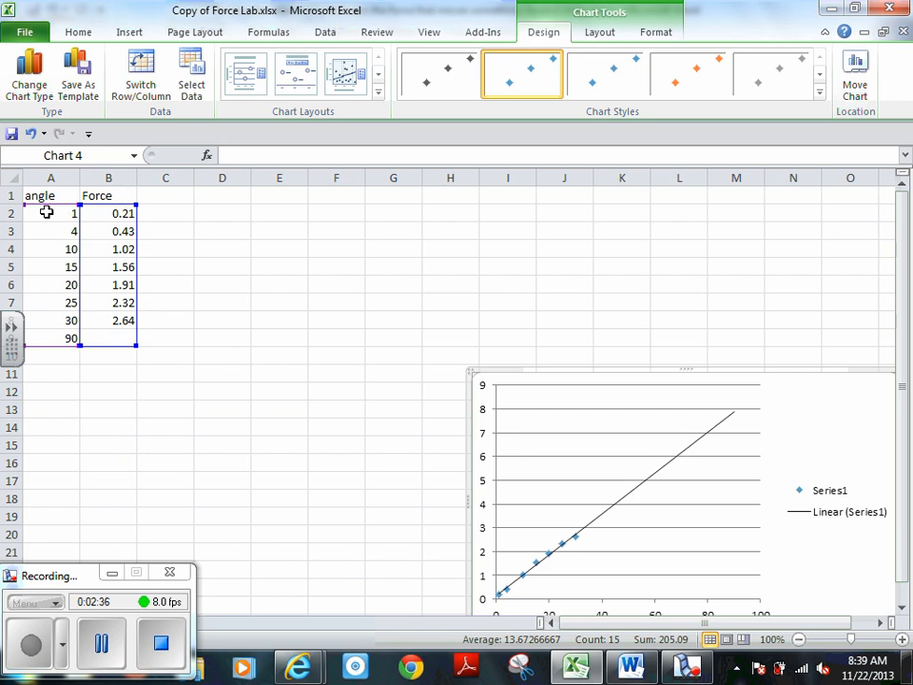
# - Enter the formula =COS(A2/57.3) in C2 and fill it down through C9
pyautogui.click(164, 213)
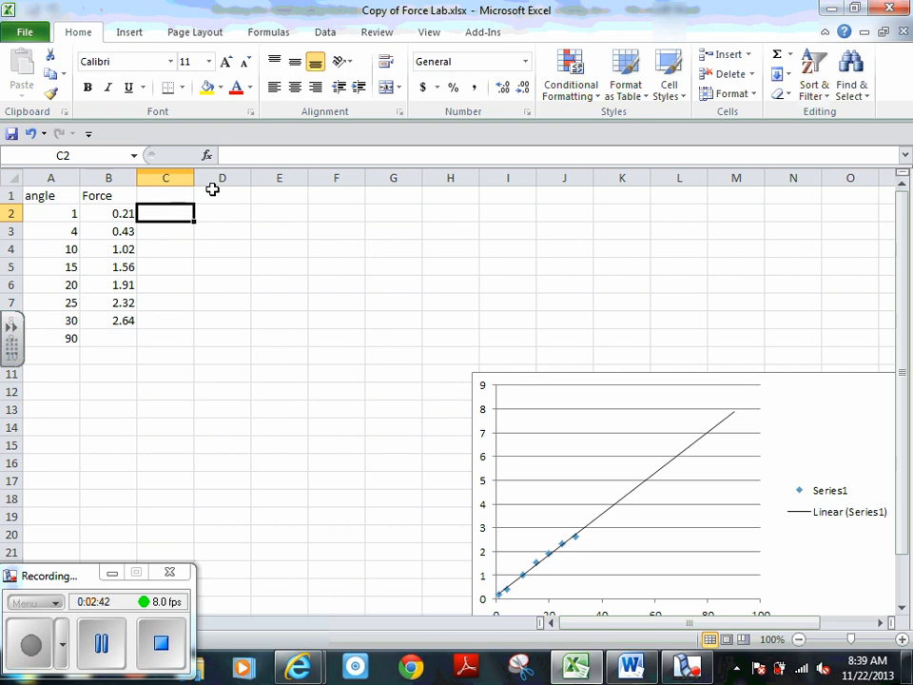
pyautogui.click(240, 156)
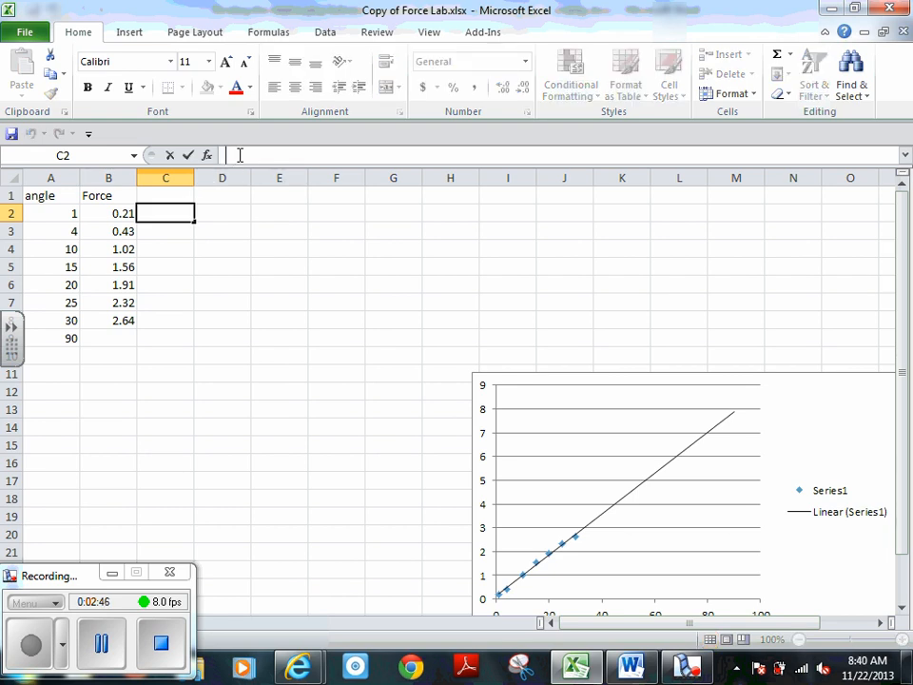
pyautogui.write('=')
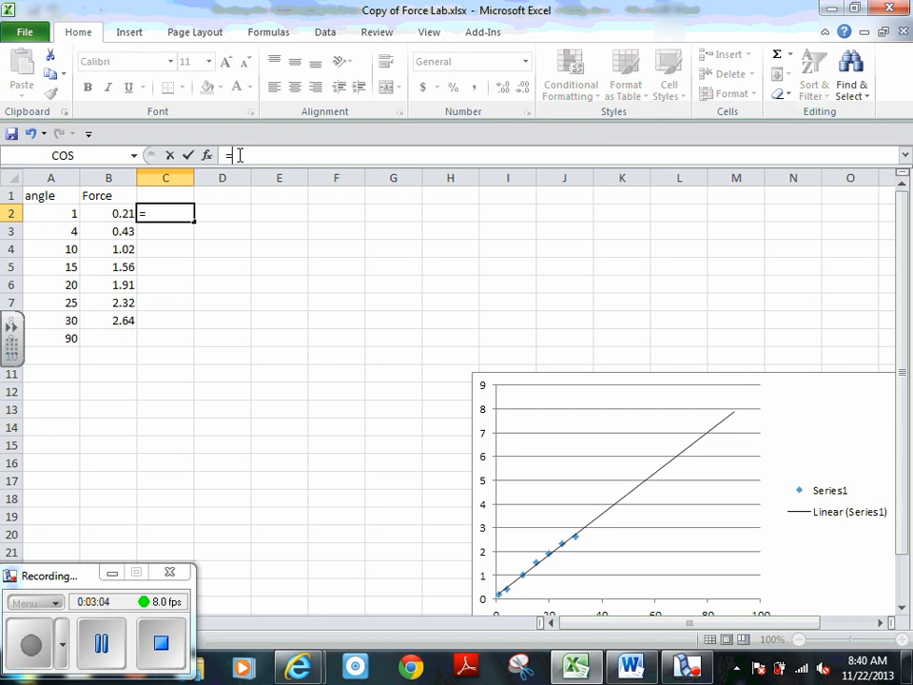
pyautogui.click(270, 32)
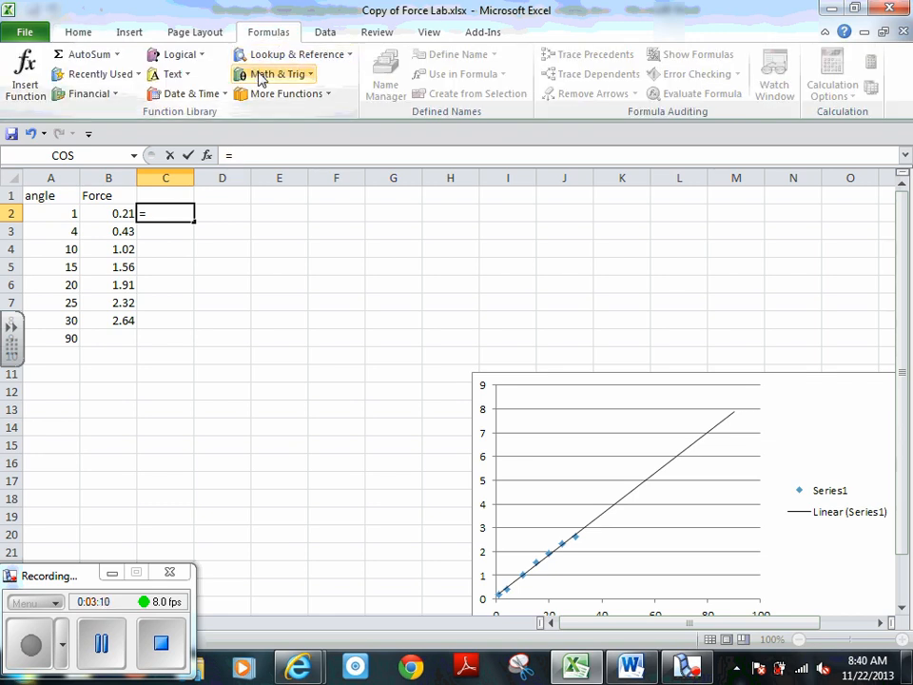
pyautogui.click(262, 77)
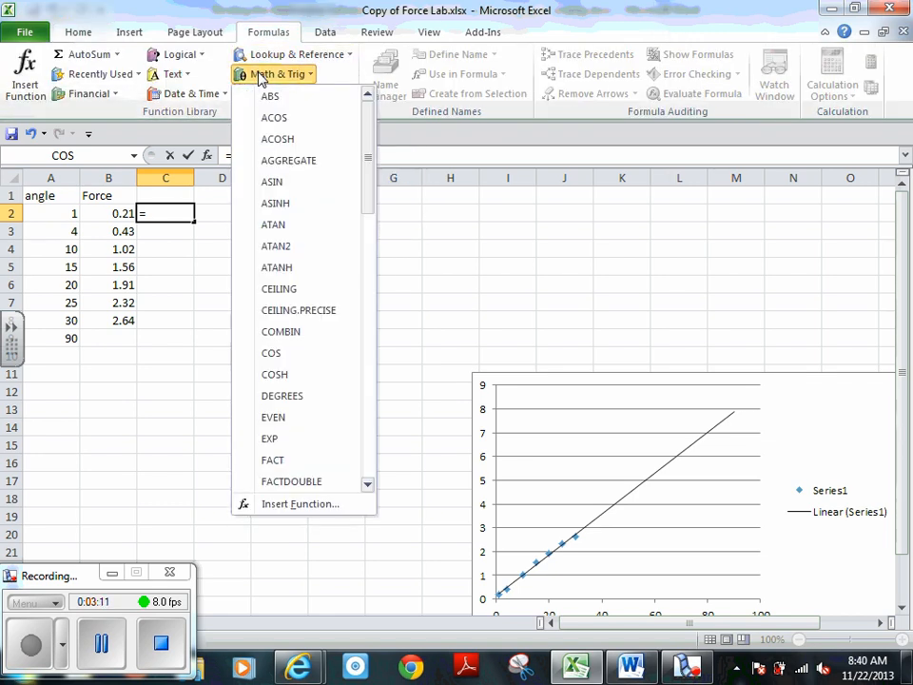
pyautogui.click(272, 355)
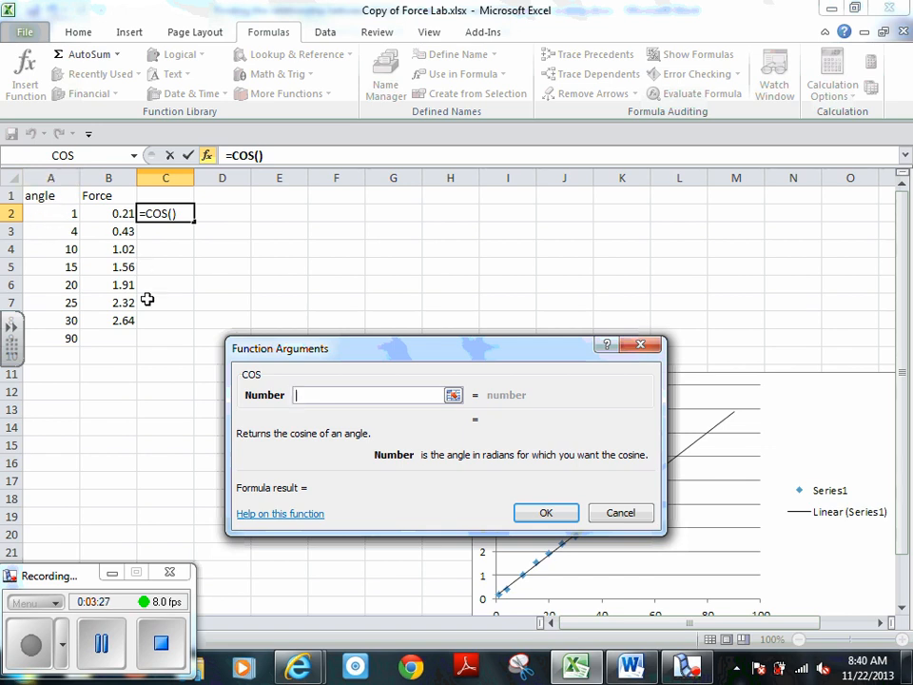
pyautogui.write('A')
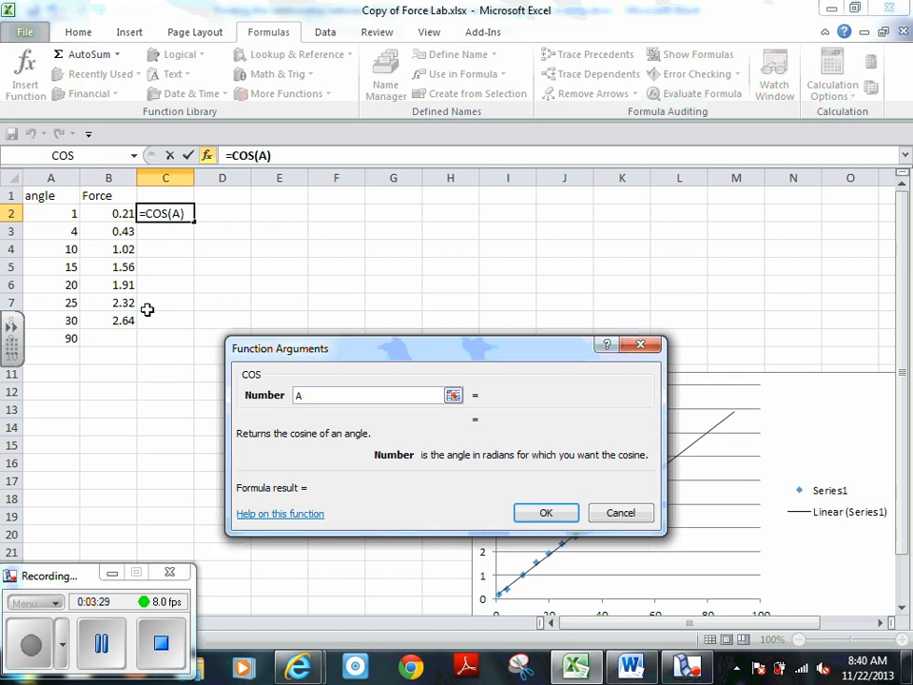
pyautogui.write('2')
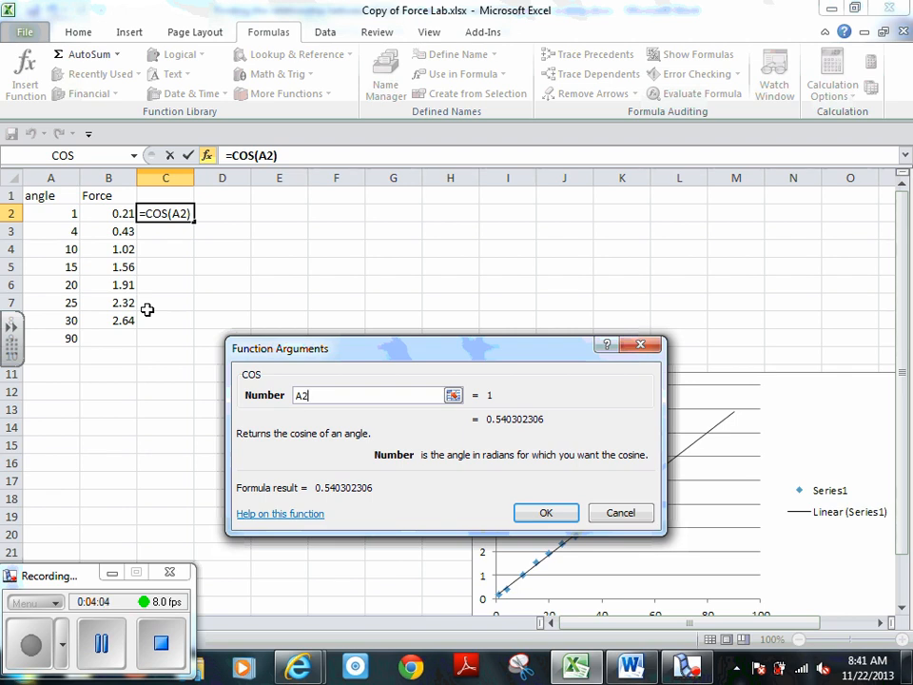
pyautogui.write('/')
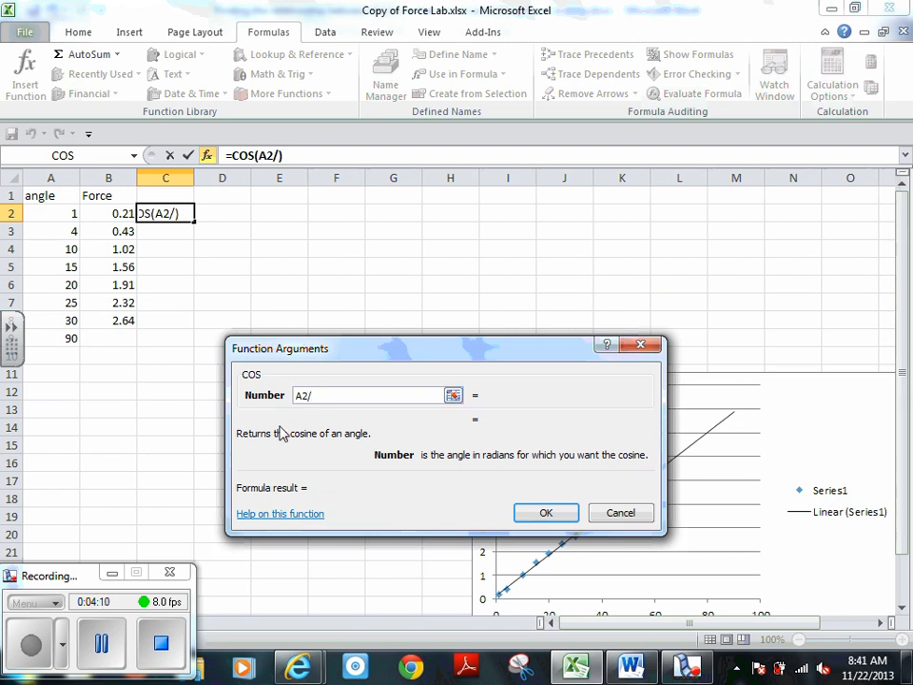
pyautogui.write('57.3')
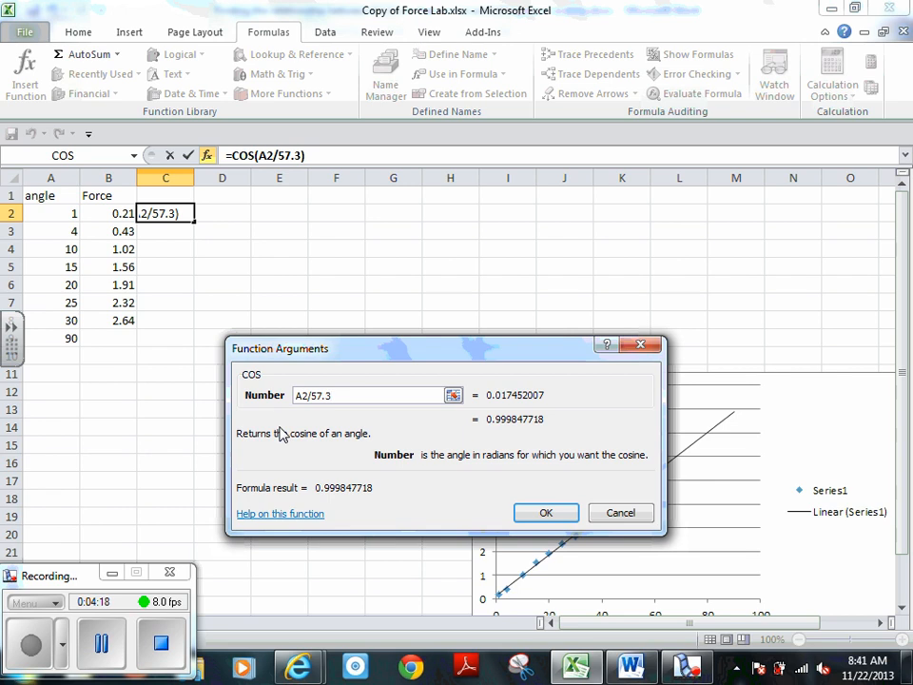
pyautogui.click(546, 515)
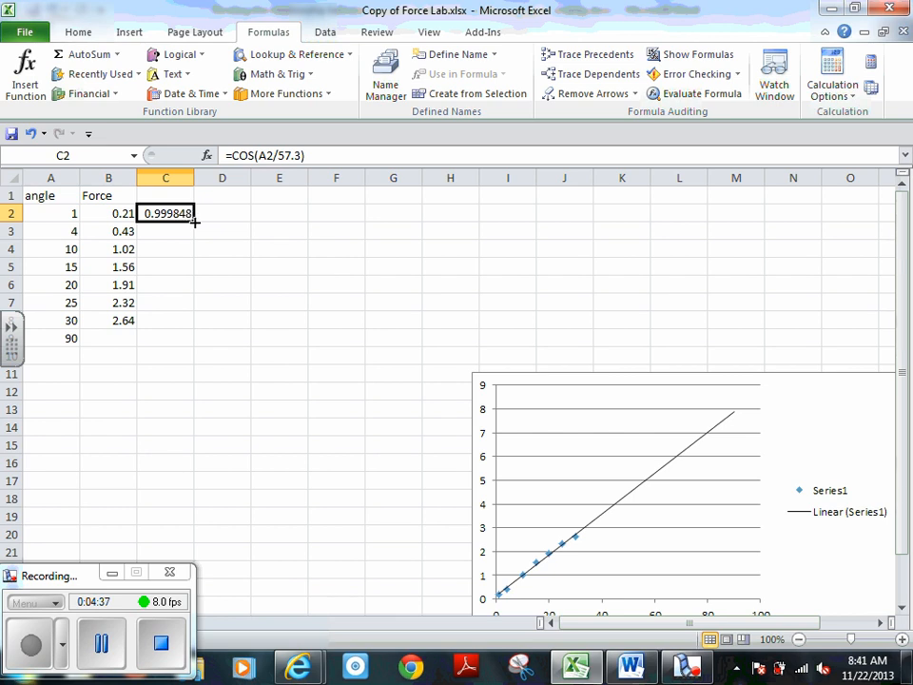
pyautogui.moveTo(194, 220); pyautogui.dragTo(193, 345)
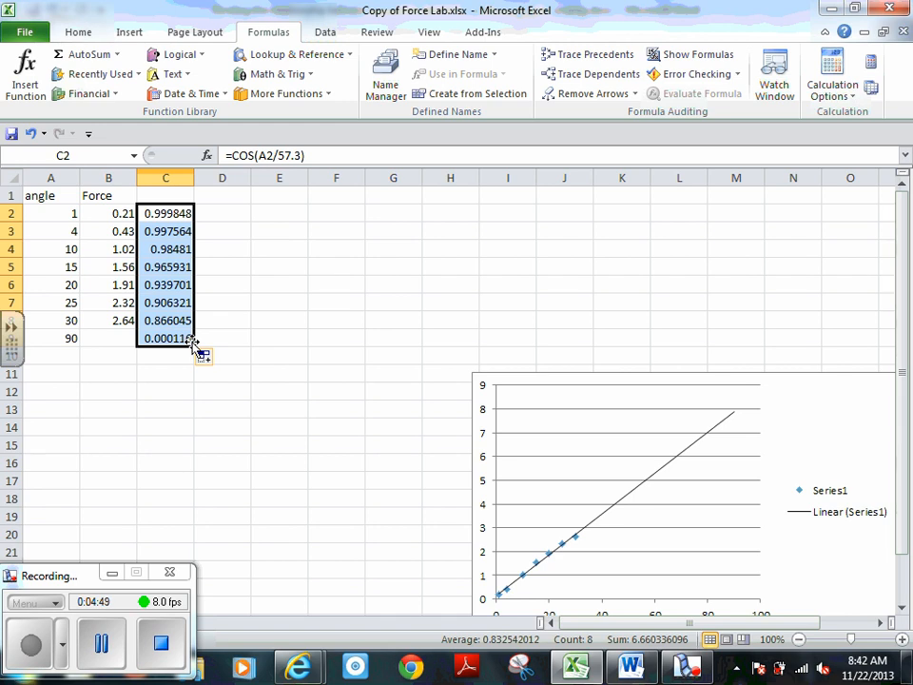
pyautogui.click(177, 426)
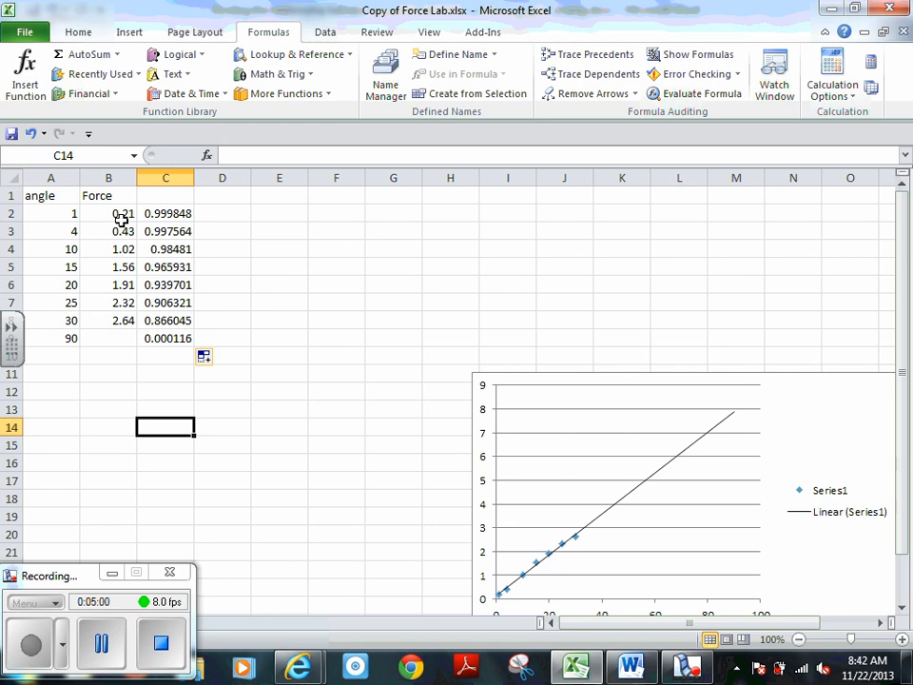
# - Copy the force values in B2:B9 and paste them into column D starting at D2
pyautogui.moveTo(105, 213); pyautogui.dragTo(117, 333)
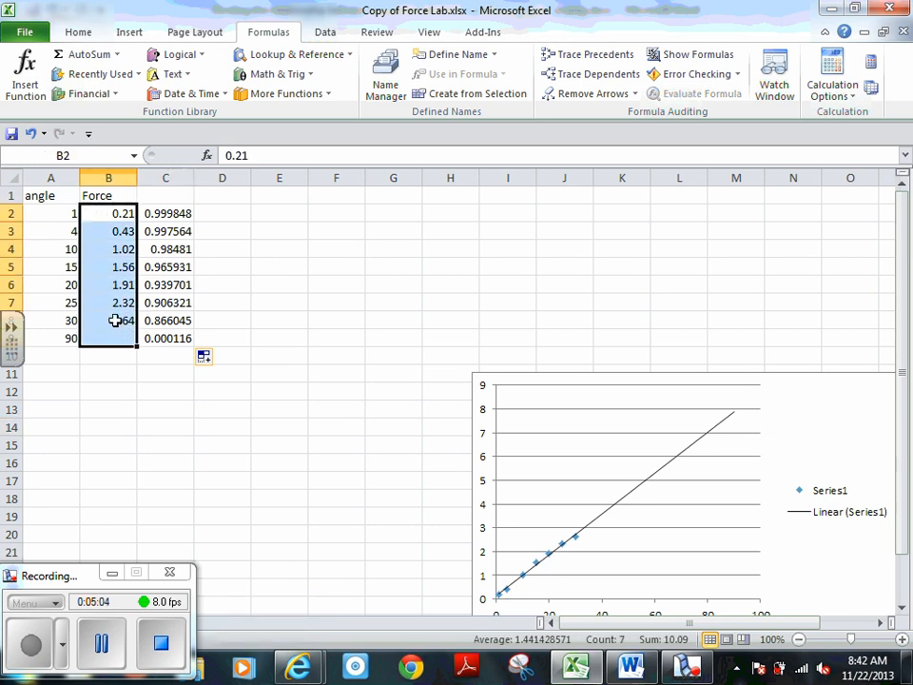
pyautogui.rightClick(116, 322)
pyautogui.click(156, 344)
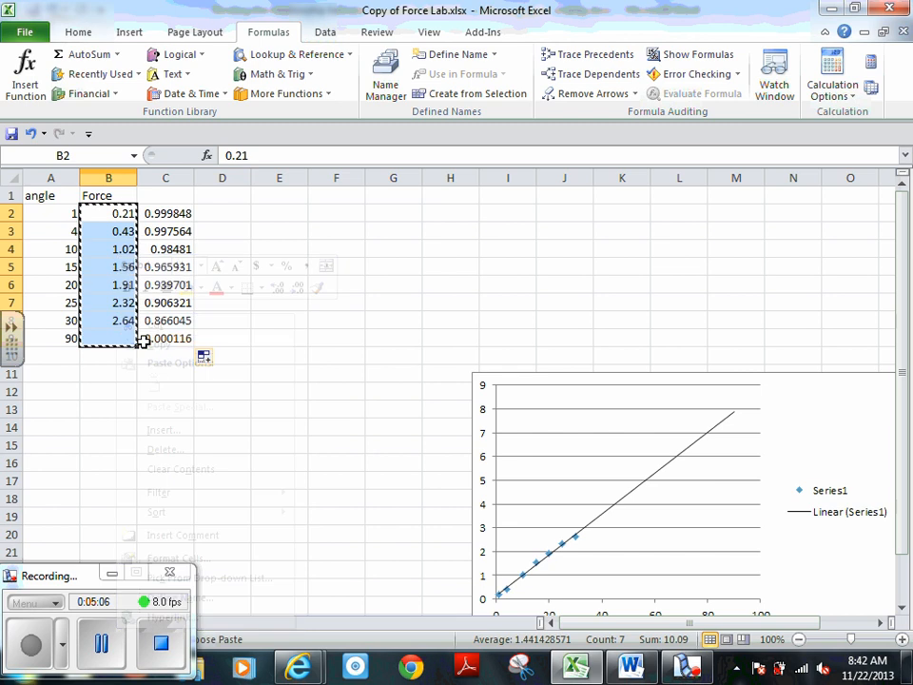
pyautogui.click(215, 213)
pyautogui.rightClick(215, 213)
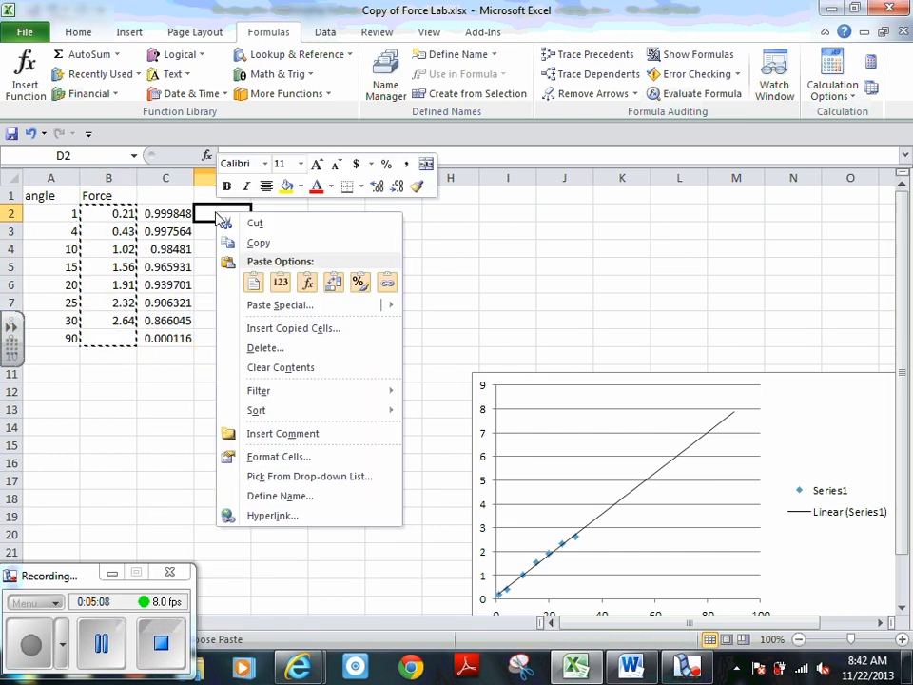
pyautogui.click(254, 283)
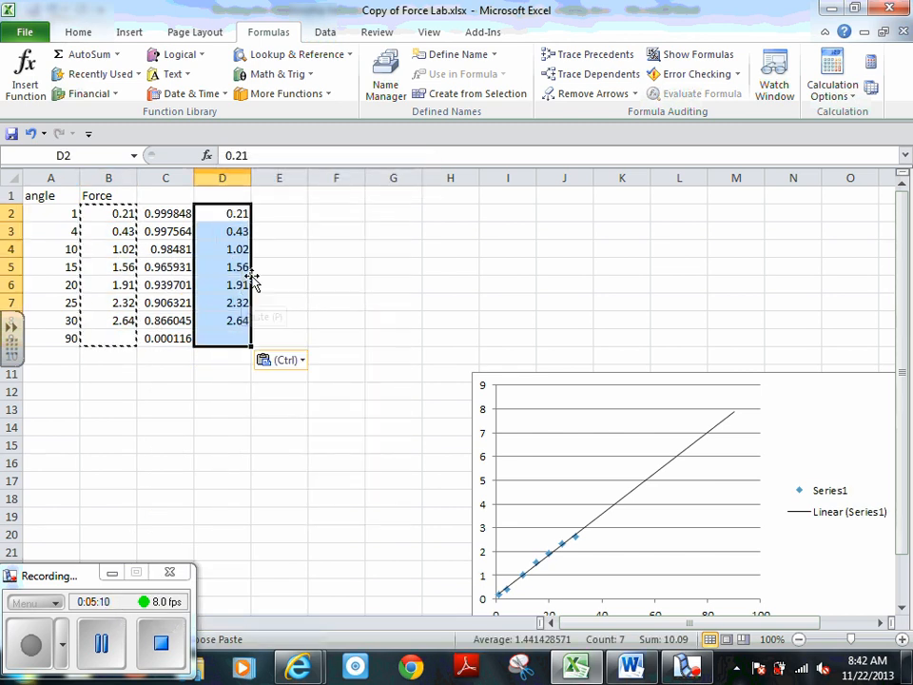
pyautogui.click(323, 303)
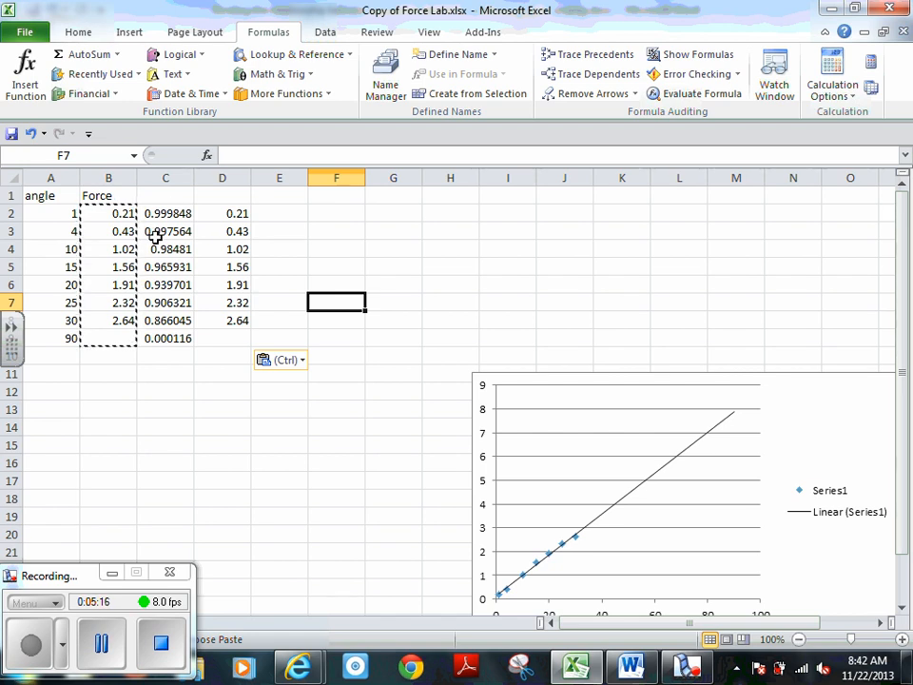
# - Insert a markers-only scatter chart from the cosine and force values in C2:D9
pyautogui.moveTo(153, 214); pyautogui.dragTo(220, 334)
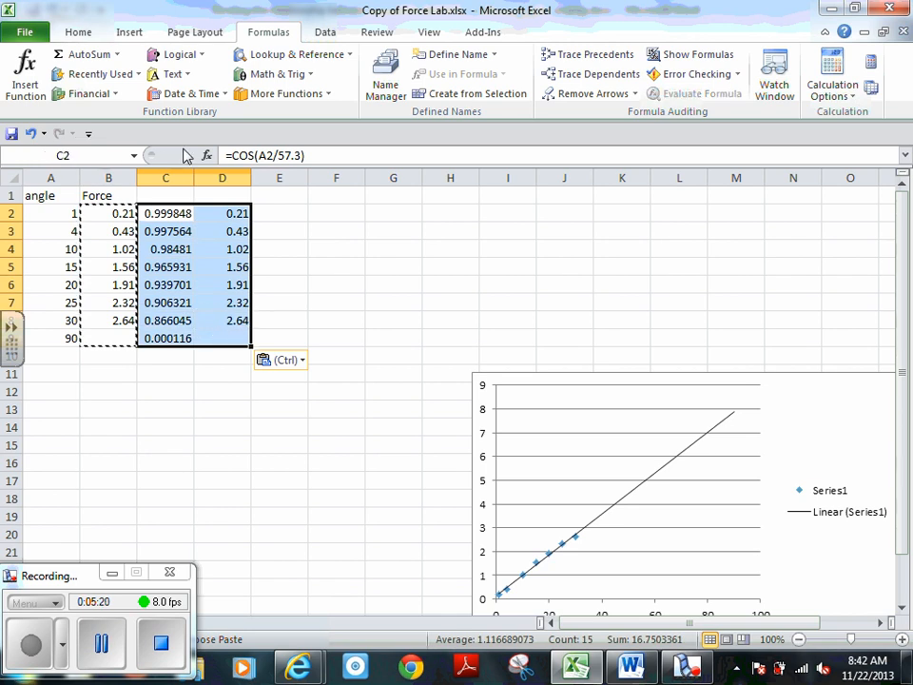
pyautogui.click(130, 34)
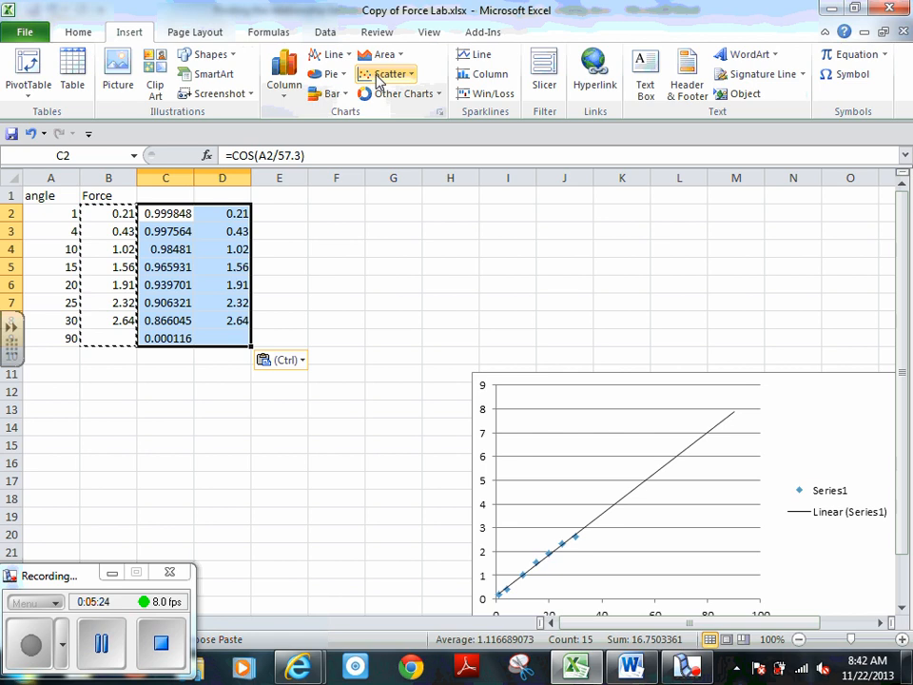
pyautogui.click(378, 73)
pyautogui.click(385, 130)
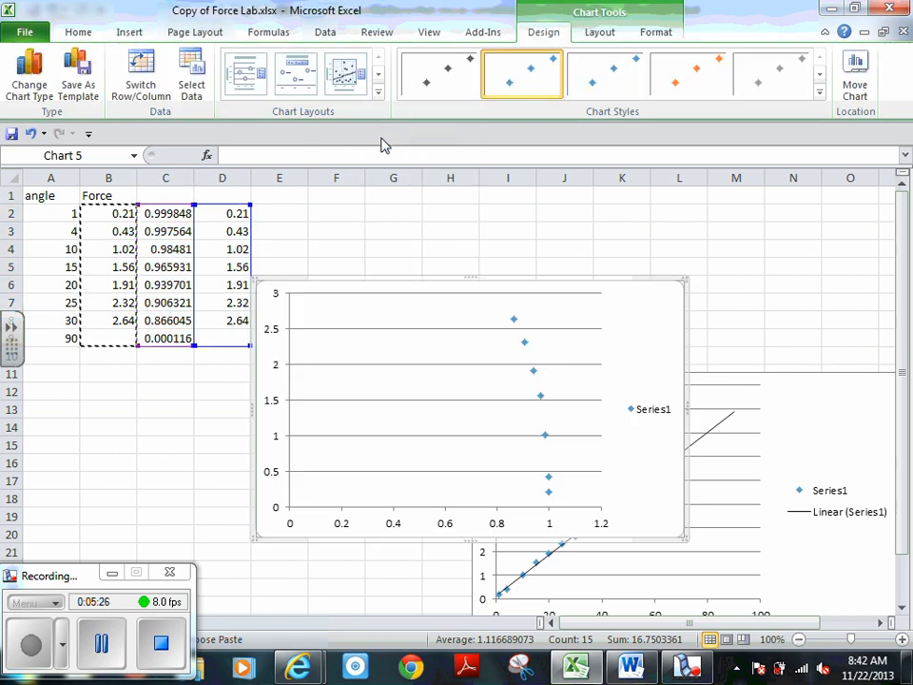
# - Add a linear trendline to the new cosine chart's data series and move the chart below the data, beside the first chart
pyautogui.click(524, 342)
pyautogui.rightClick(524, 342)
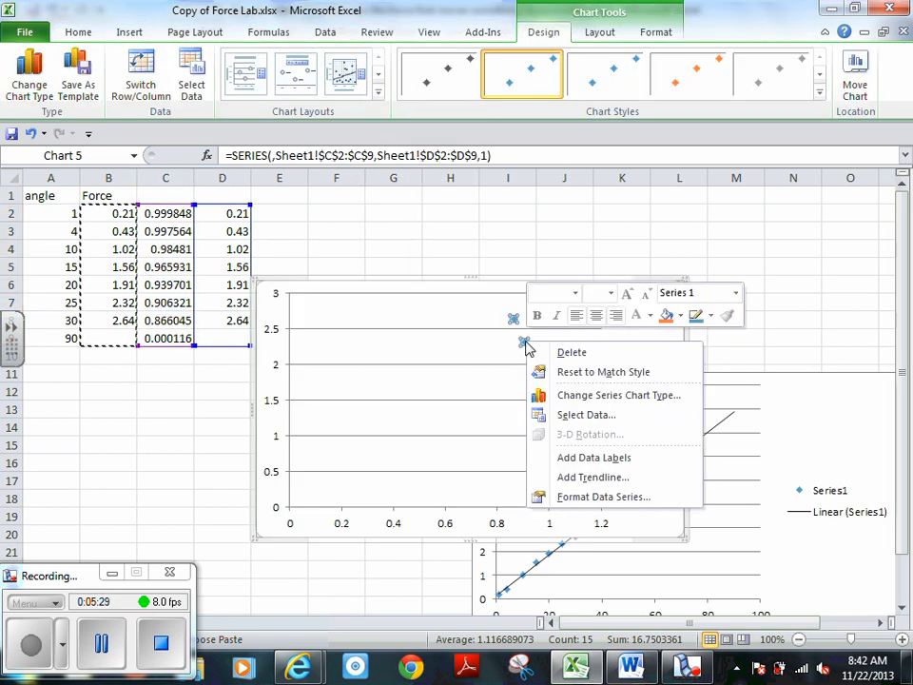
pyautogui.click(576, 476)
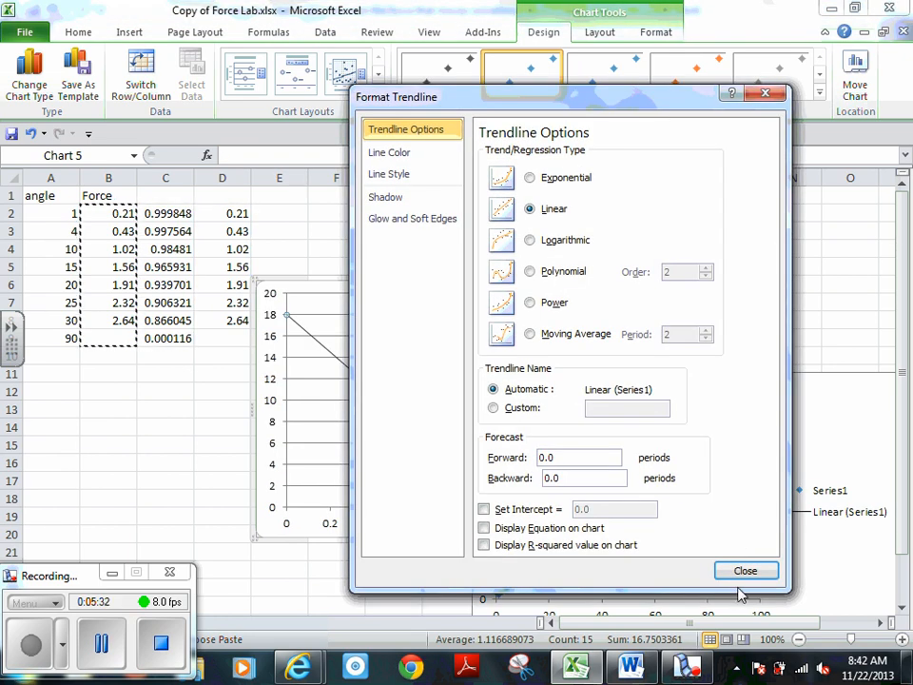
pyautogui.click(743, 569)
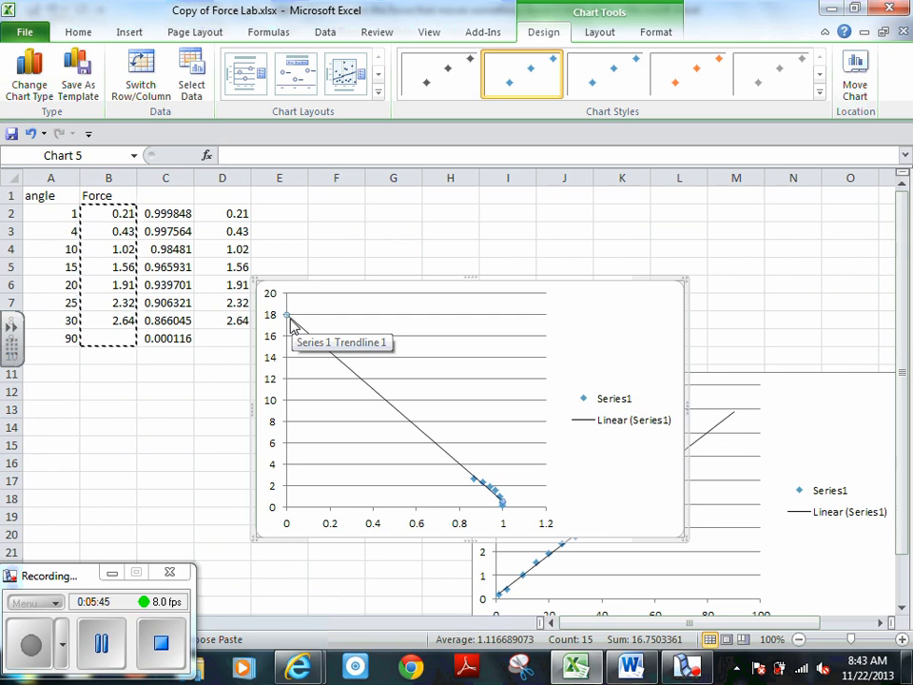
pyautogui.moveTo(630, 333); pyautogui.dragTo(399, 407)
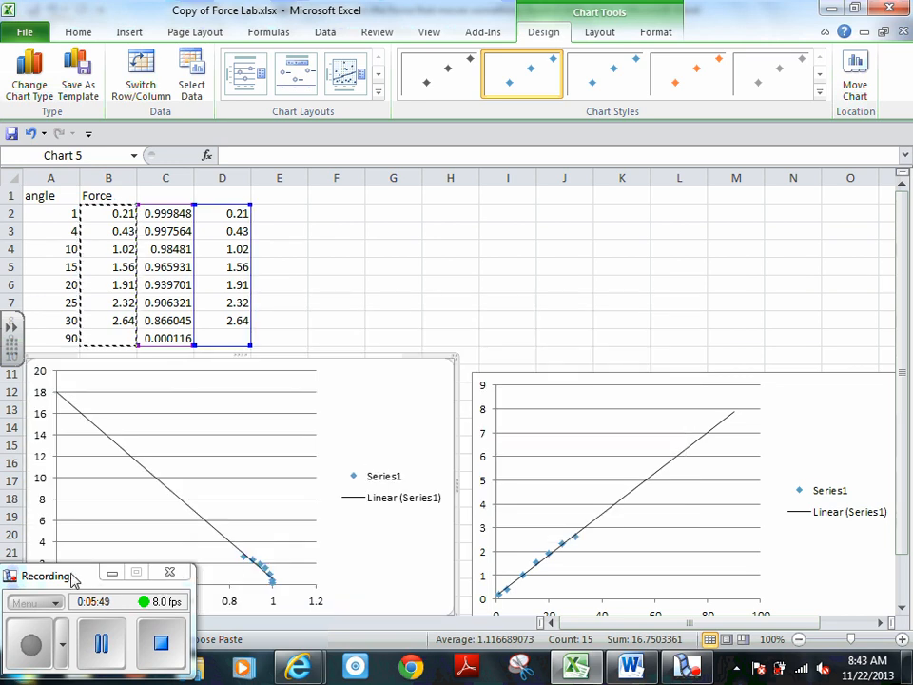
pyautogui.moveTo(76, 577); pyautogui.dragTo(365, 634)
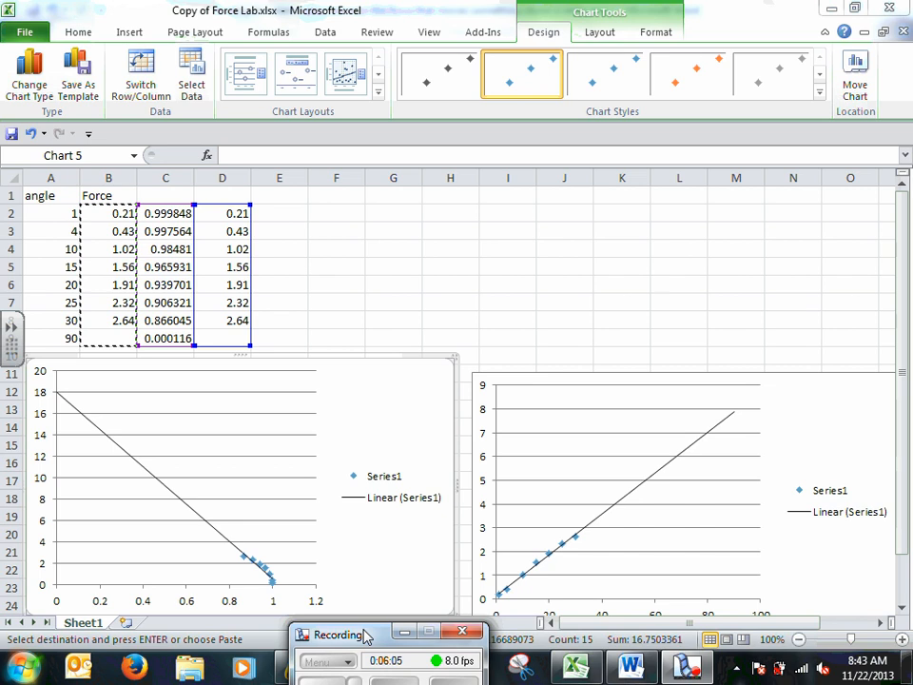
pyautogui.moveTo(362, 631); pyautogui.dragTo(391, 237)
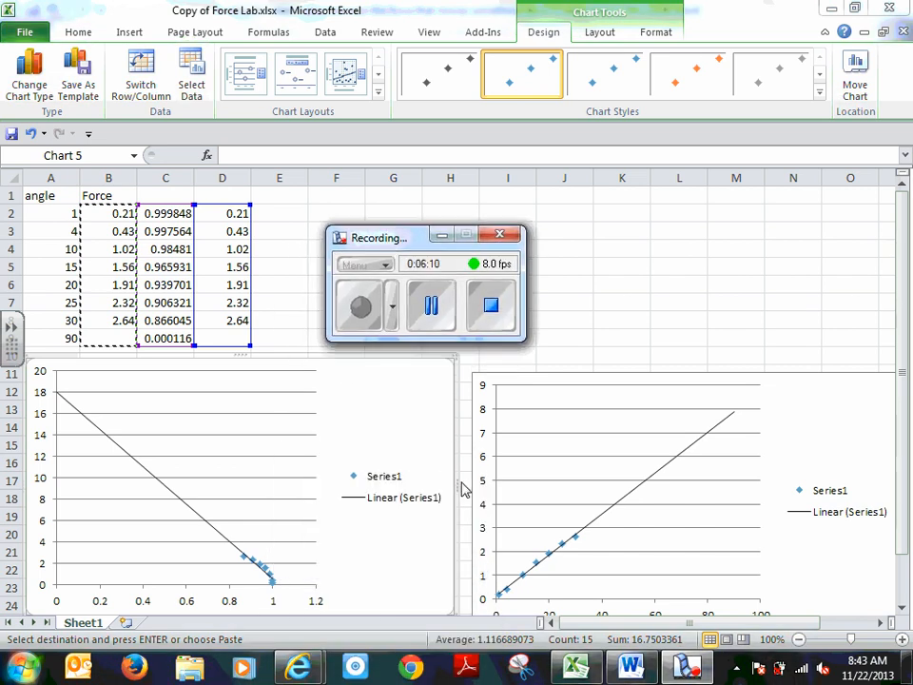
# - Switch to the lab instructions document in Word to review the remaining procedure steps
pyautogui.click(620, 672)
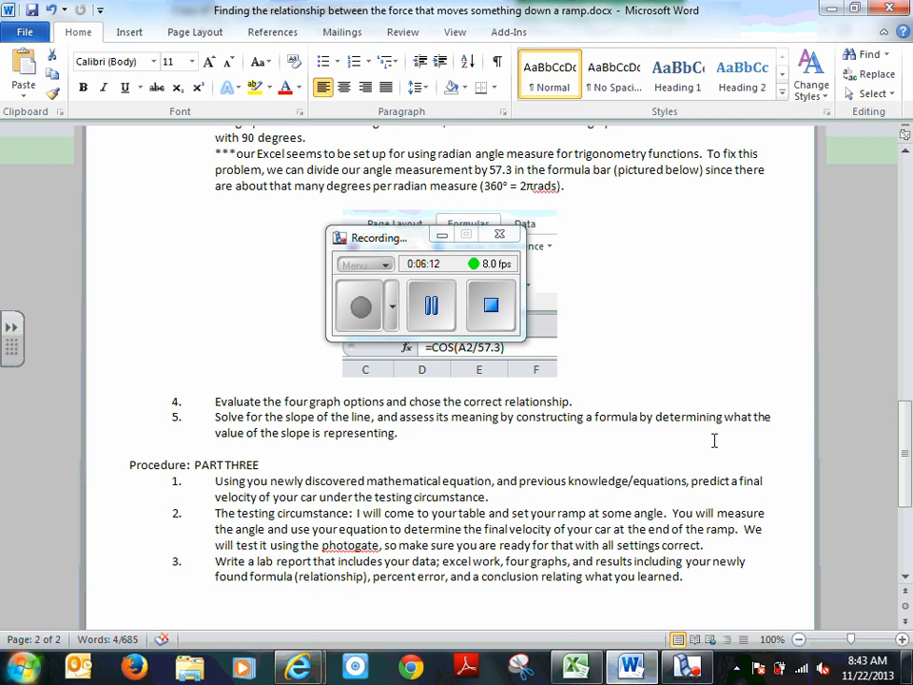